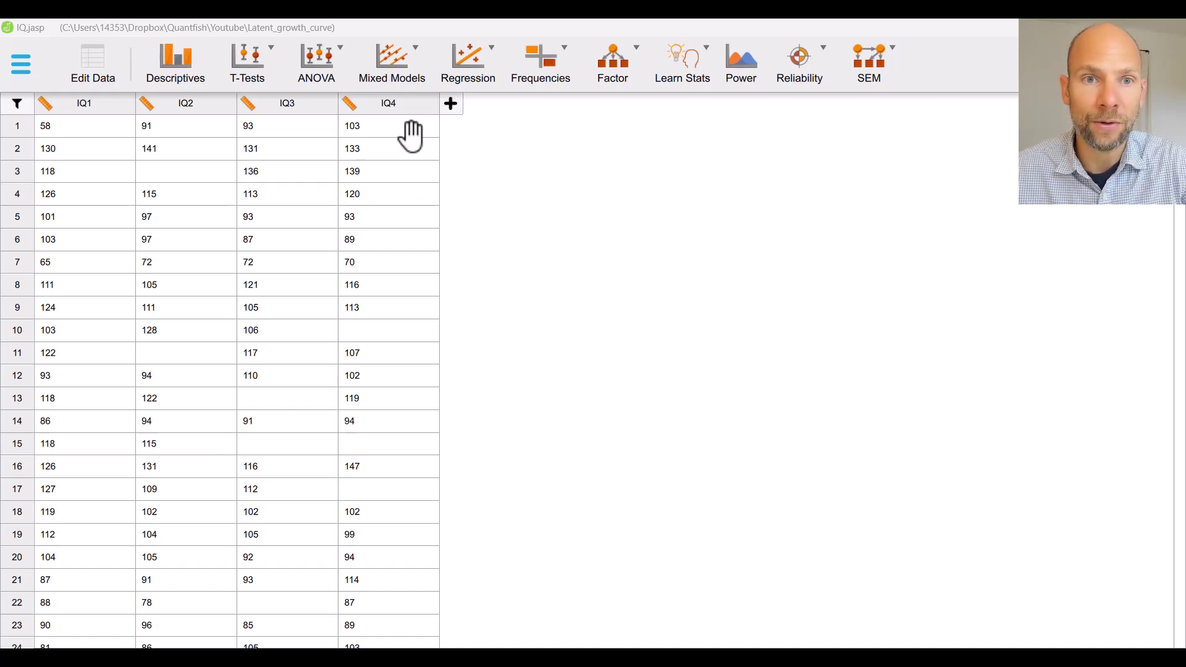
# Browse recent folders in the file menu, then bring up the SEM analyses list.
pyautogui.click(25, 73)
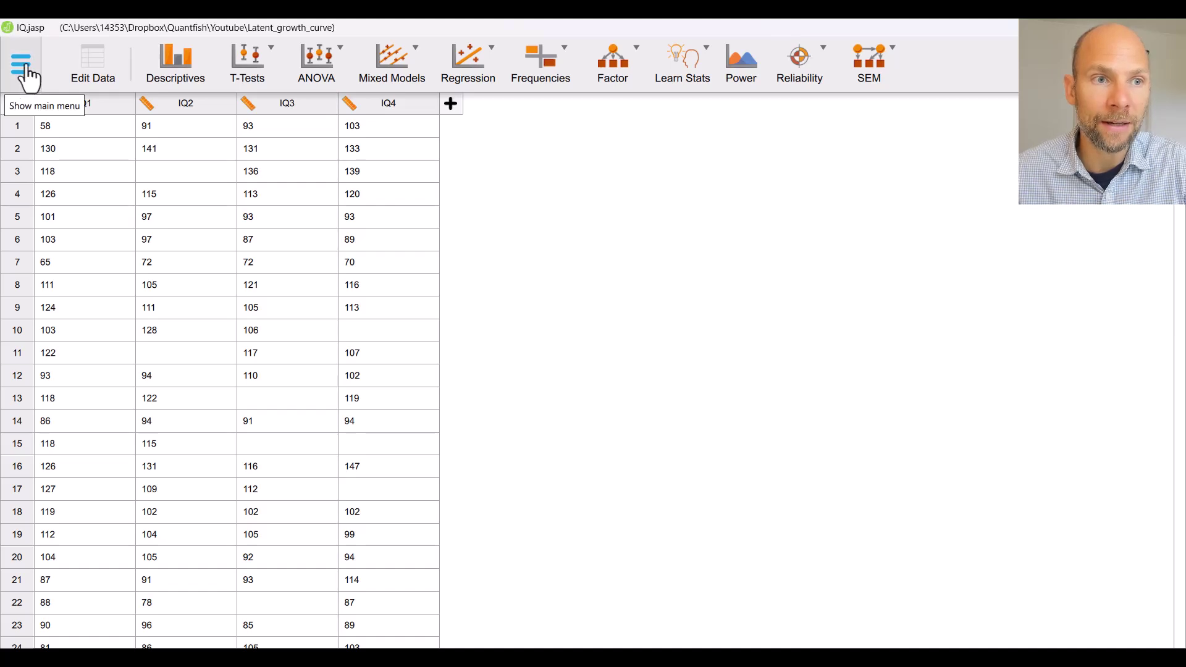
pyautogui.click(53, 119)
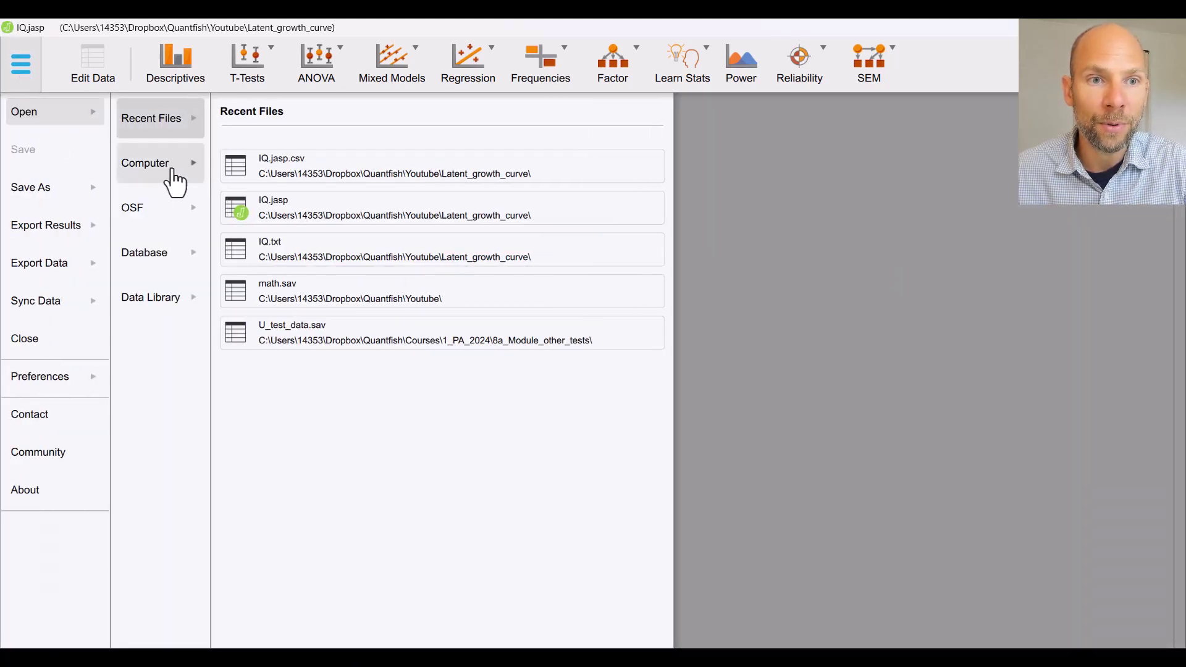
pyautogui.click(173, 180)
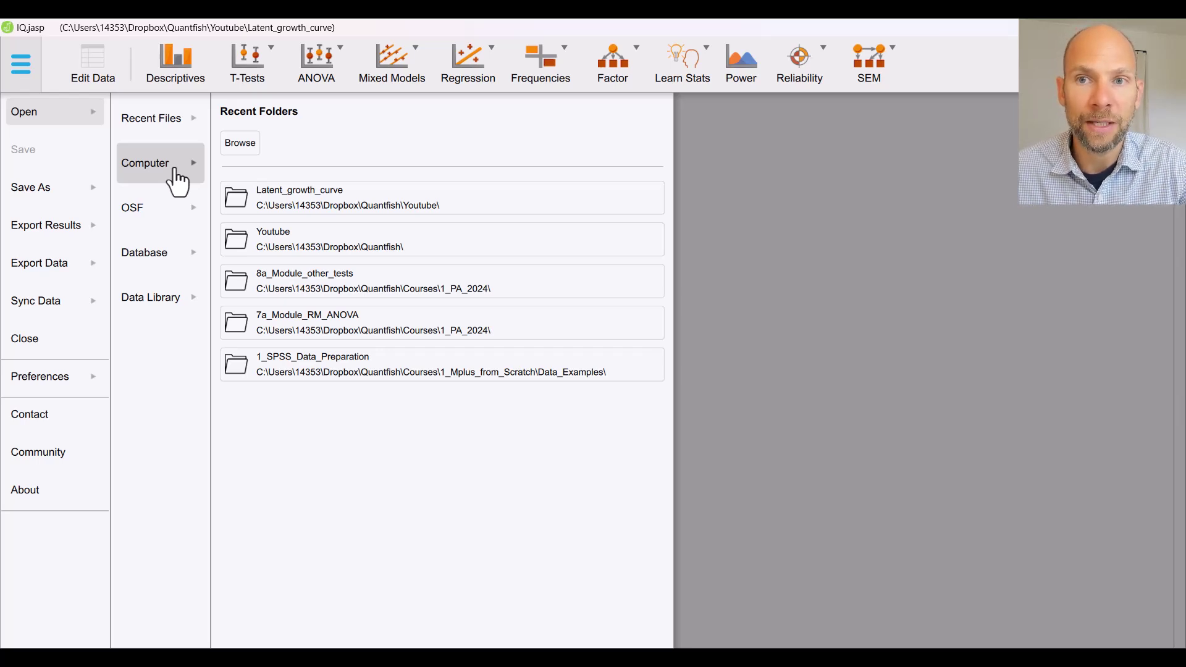
pyautogui.click(823, 183)
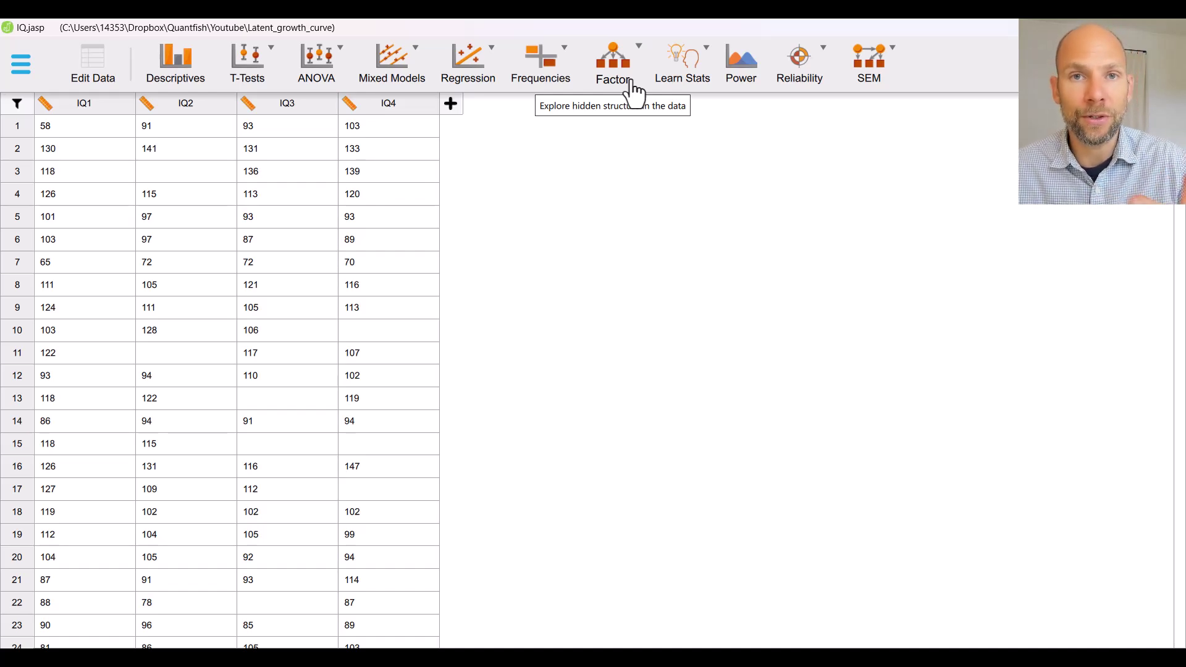
pyautogui.click(901, 62)
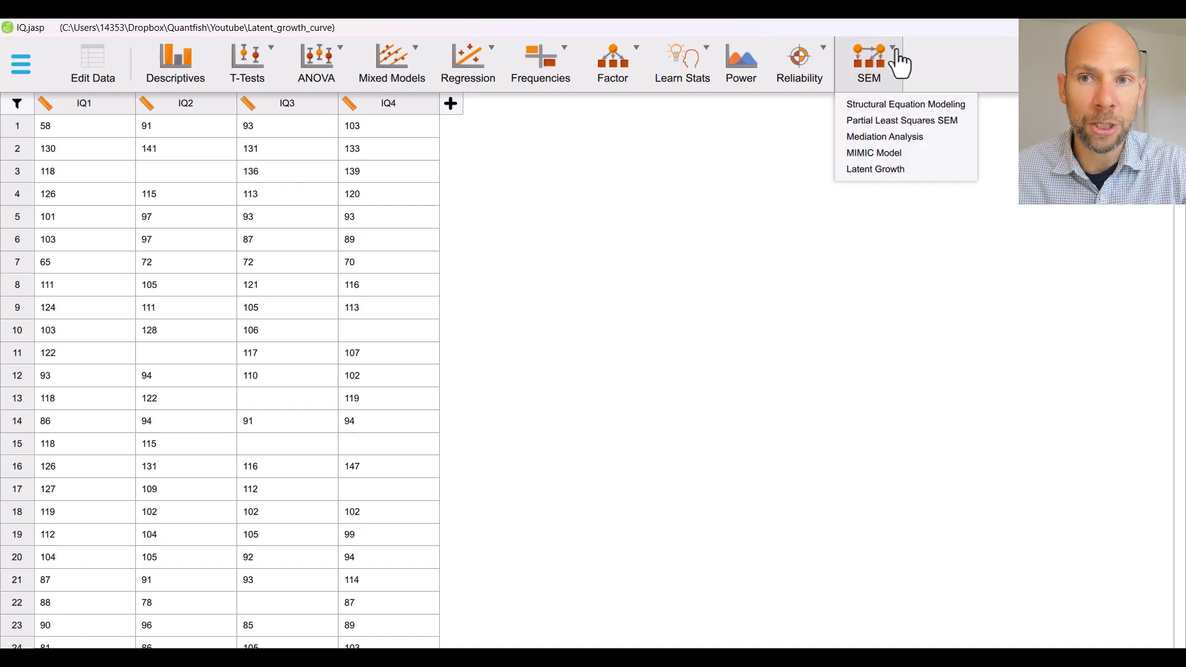
# Start a Latent Growth analysis and select IQ1 through IQ4 in its variable list.
pyautogui.click(924, 173)
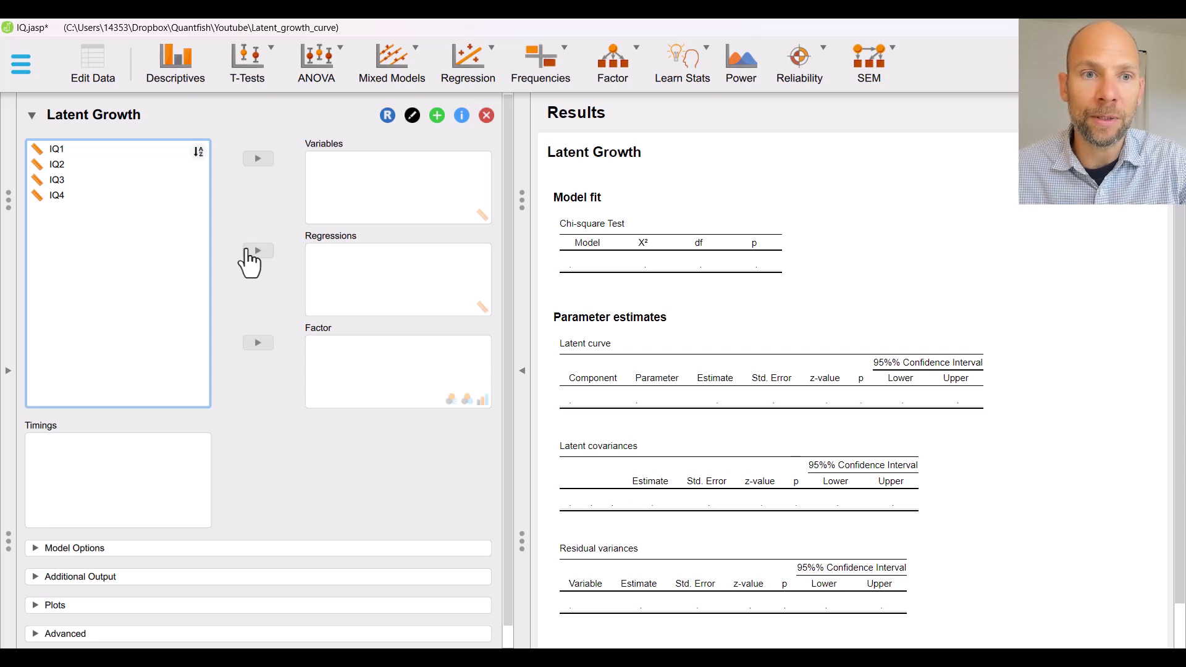
pyautogui.click(81, 153)
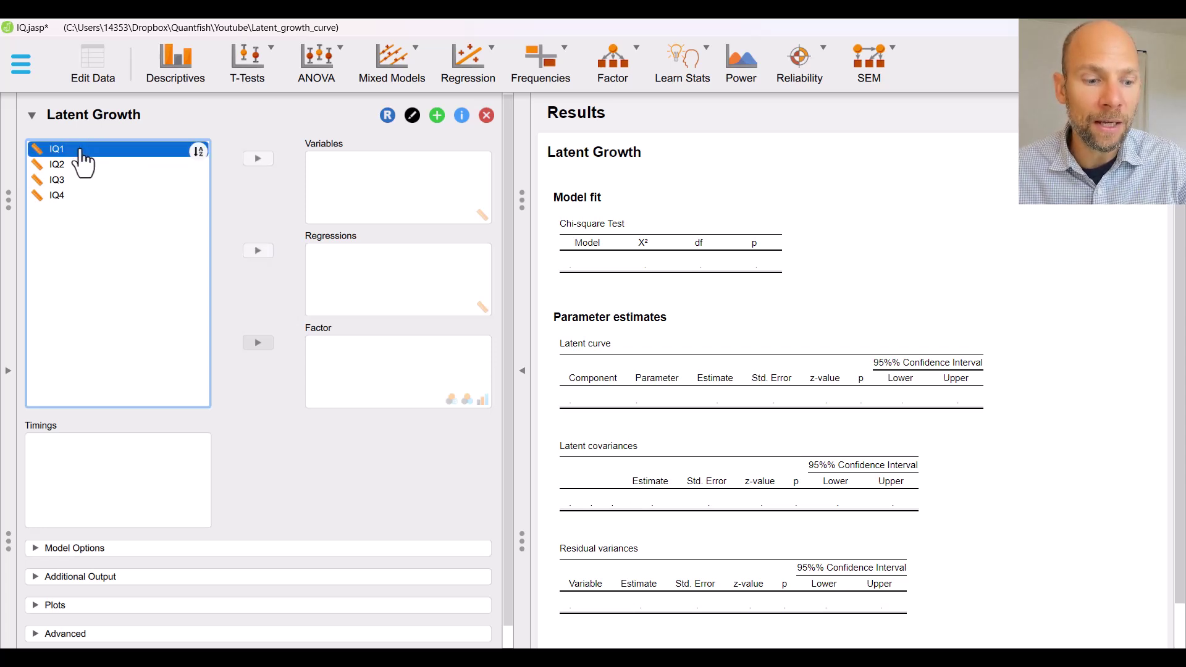
pyautogui.moveTo(80, 151); pyautogui.dragTo(71, 196)
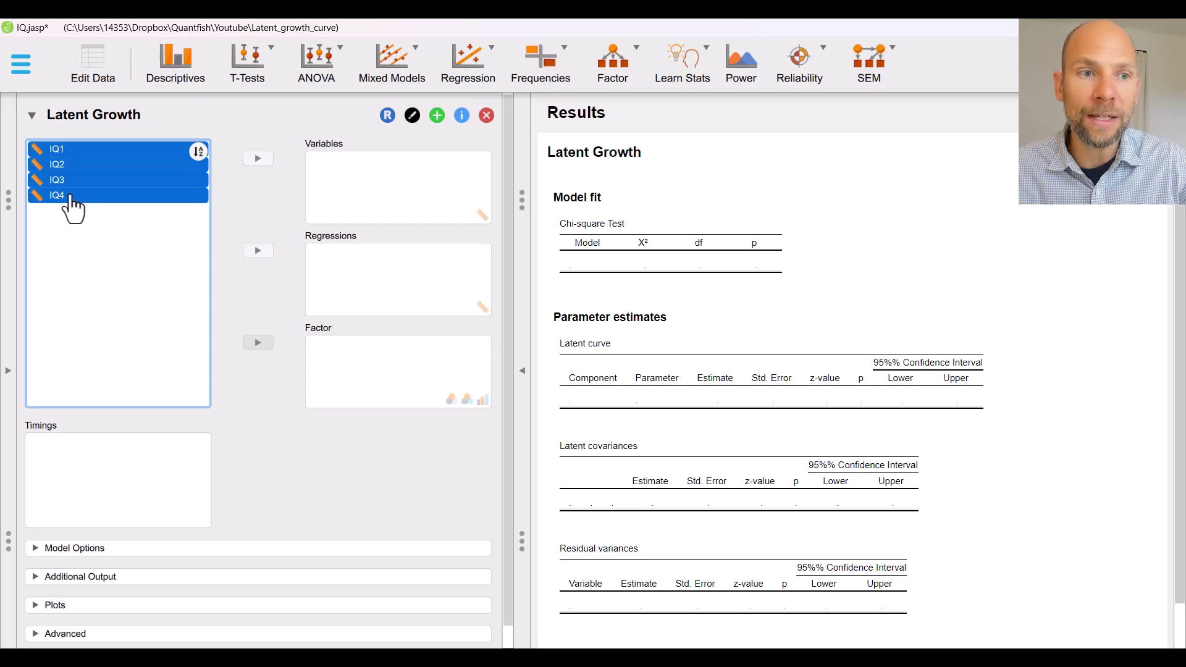
# Enter IQ1–IQ4 as growth variables, giving intercept mean 100.545 and slope mean 1.492.
pyautogui.click(258, 160)
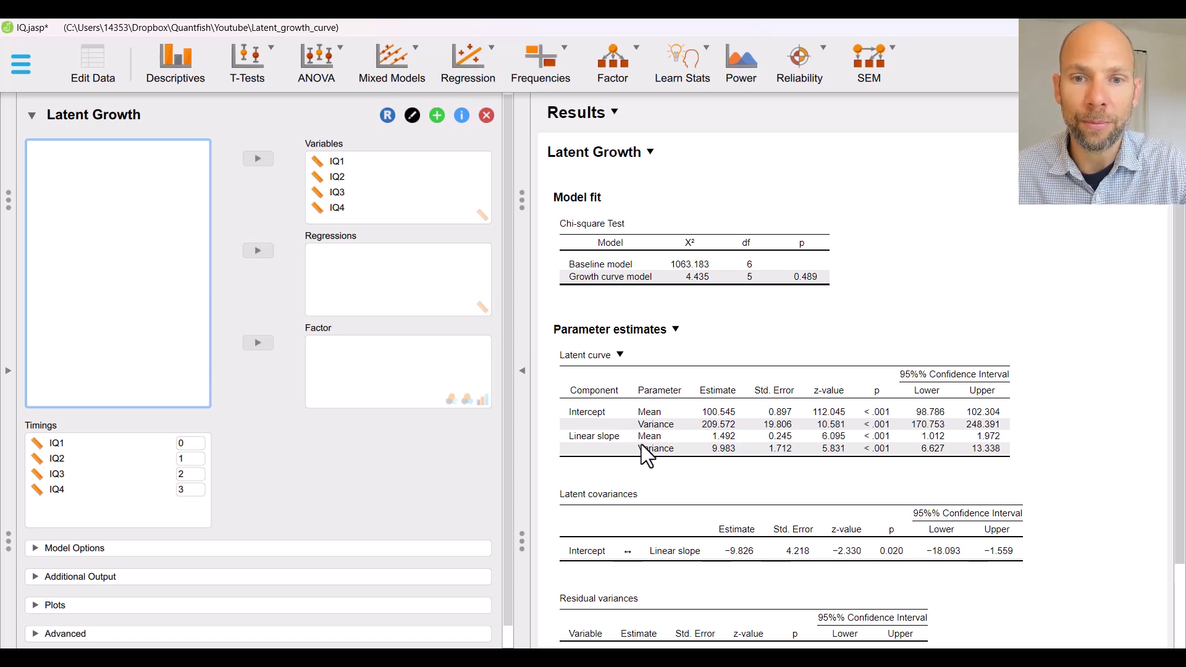
pyautogui.scroll(-3, 743, 367)
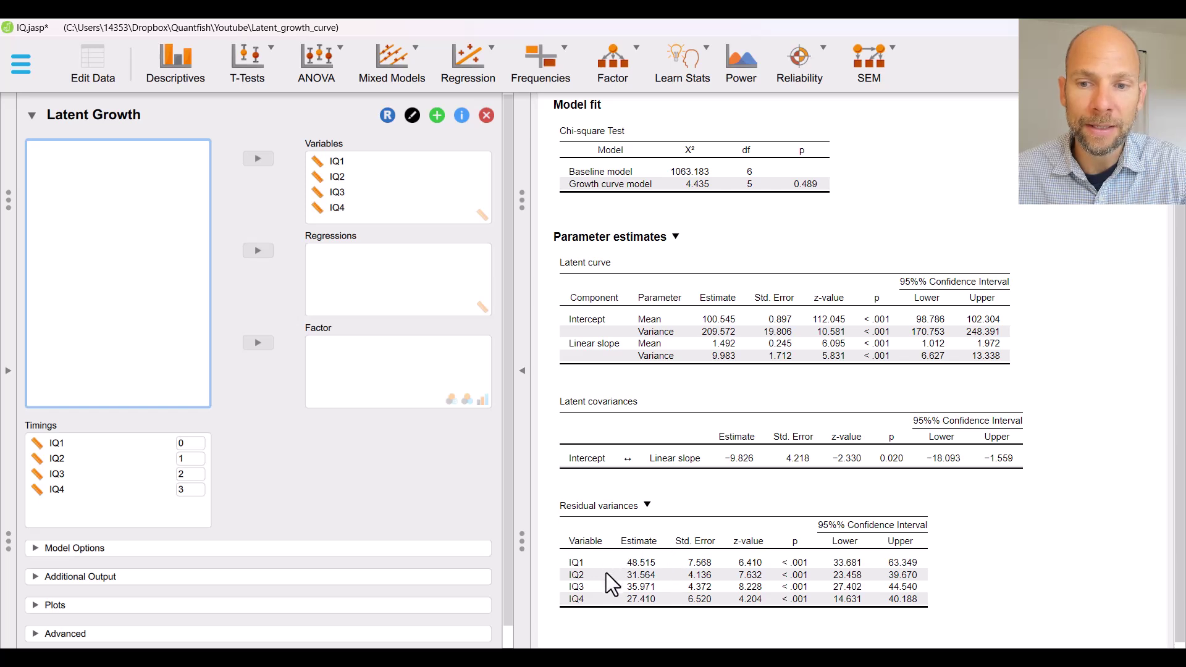
pyautogui.scroll(-1, 606, 525)
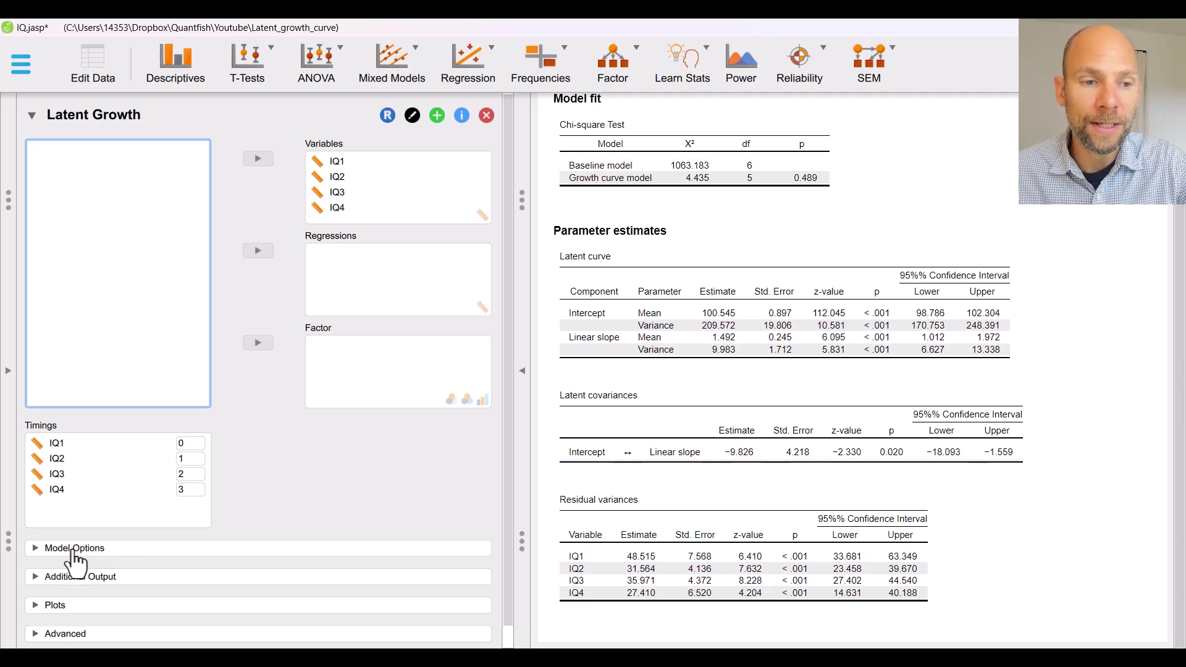
# Try a quadratic growth term in Model Options, then revert to intercept and linear slope only.
pyautogui.click(97, 561)
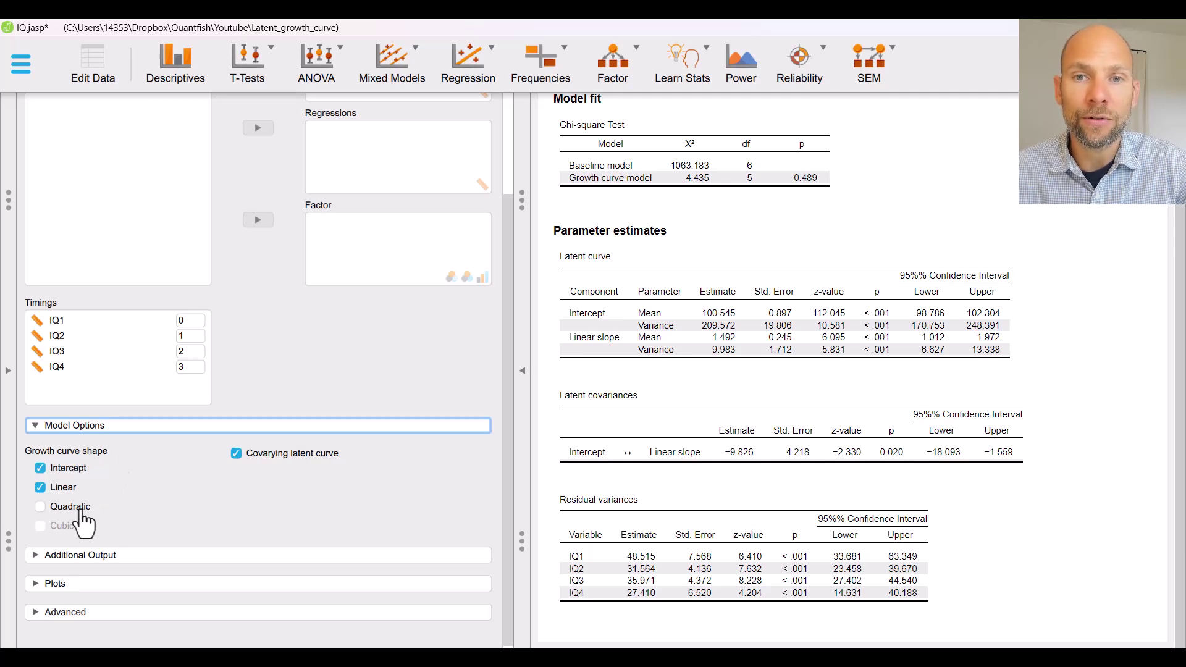
pyautogui.click(41, 507)
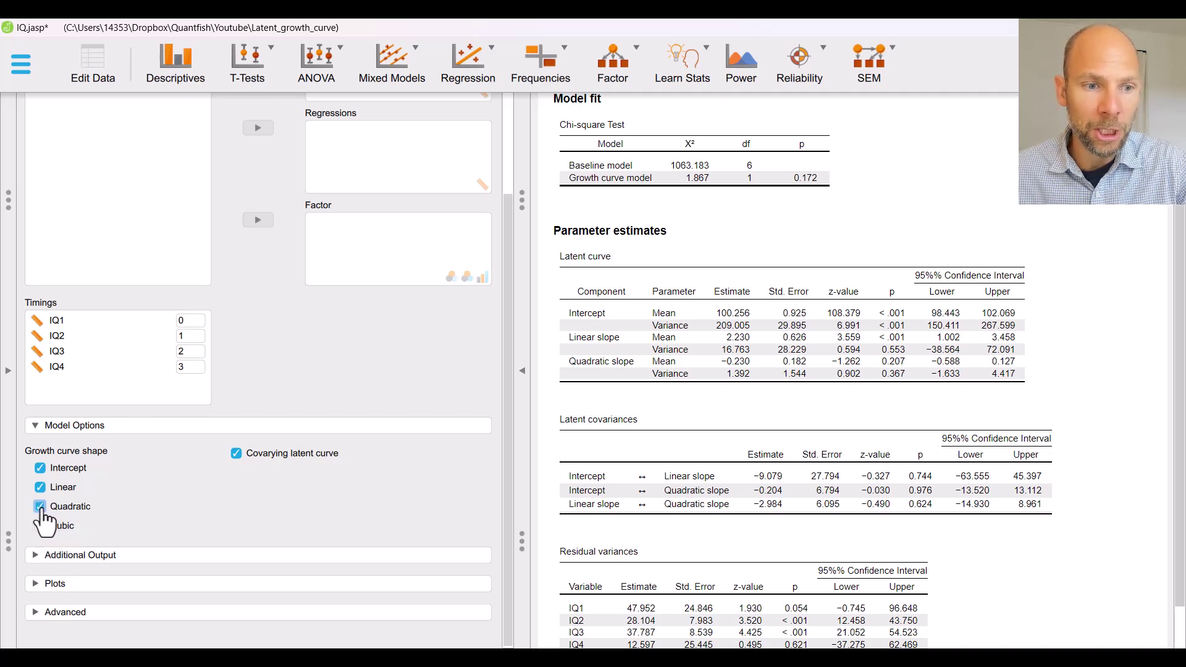
pyautogui.click(40, 507)
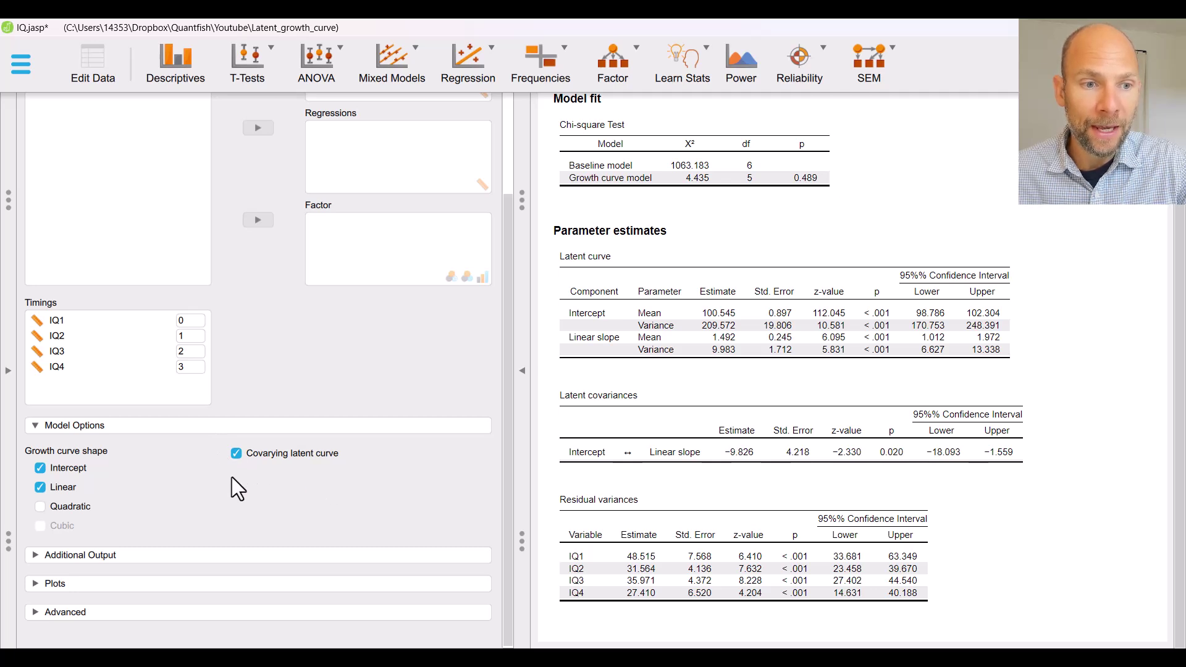
# Expand Additional Output to show the R-squared, standardized estimates and lavaan syntax options.
pyautogui.click(83, 555)
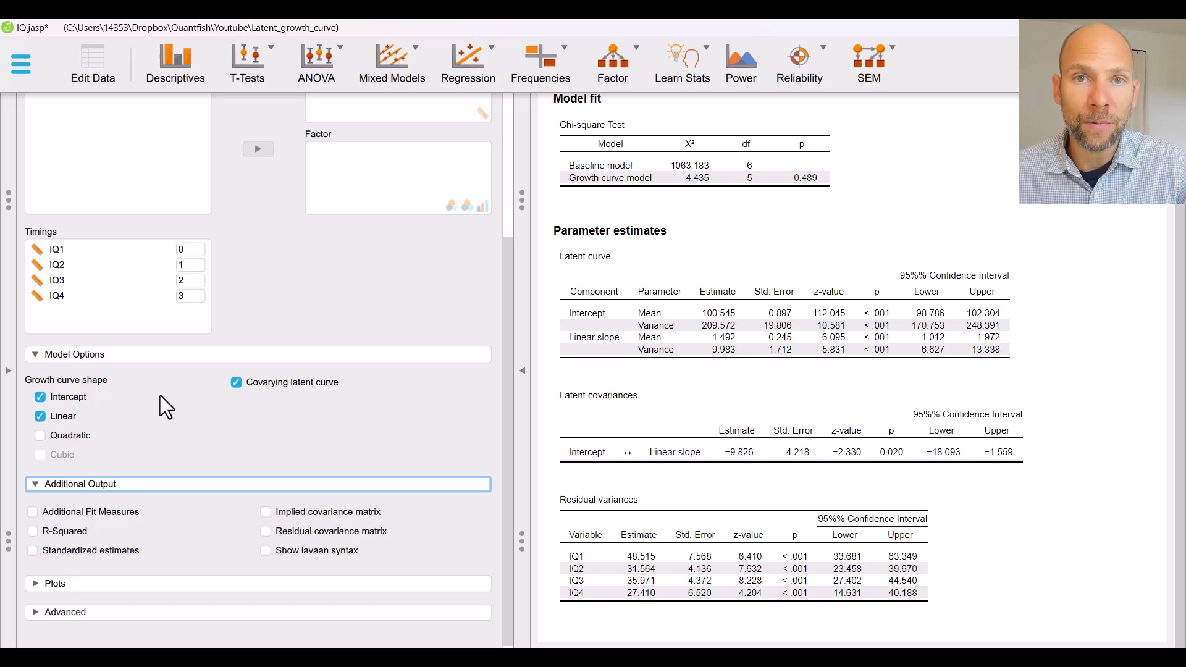
# Turn on Additional Fit Measures and review CFI 1.000, TLI 1.001 and RMSEA 0.000.
pyautogui.click(34, 515)
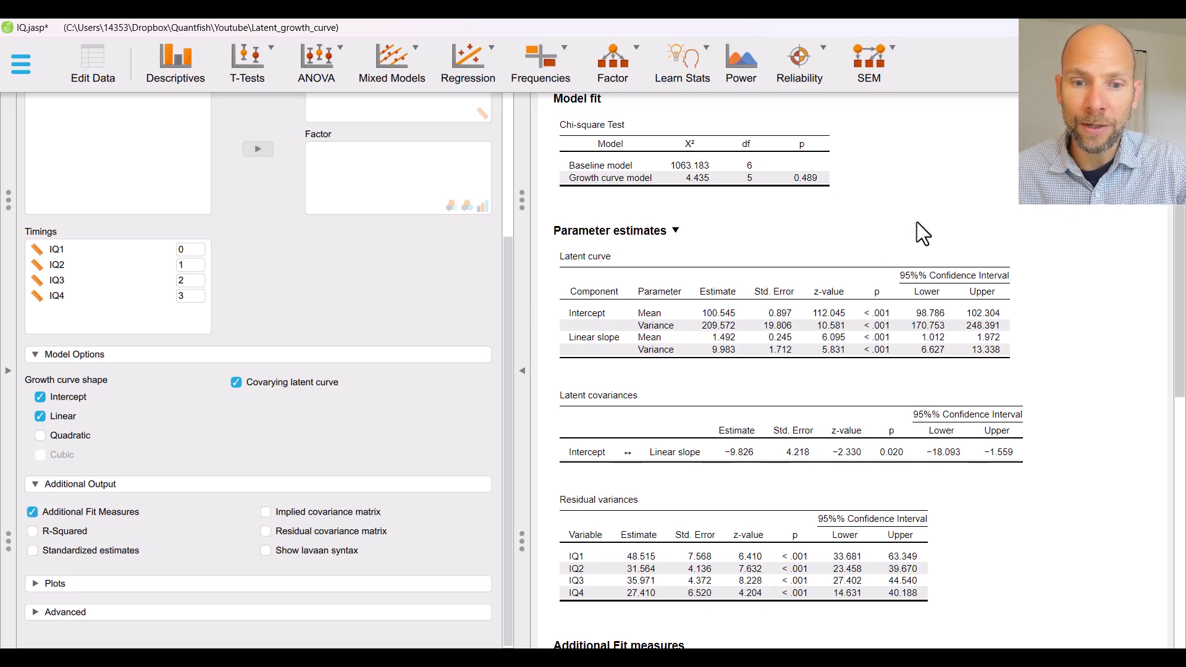
pyautogui.scroll(-6, 917, 223)
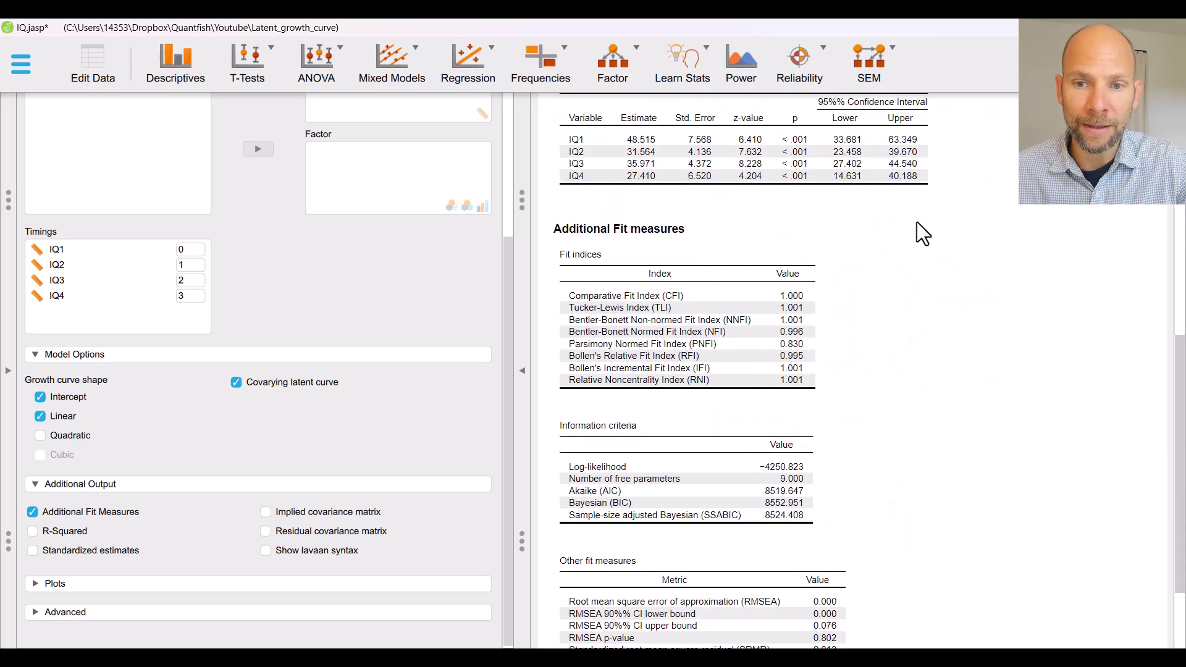
pyautogui.scroll(-1, 916, 223)
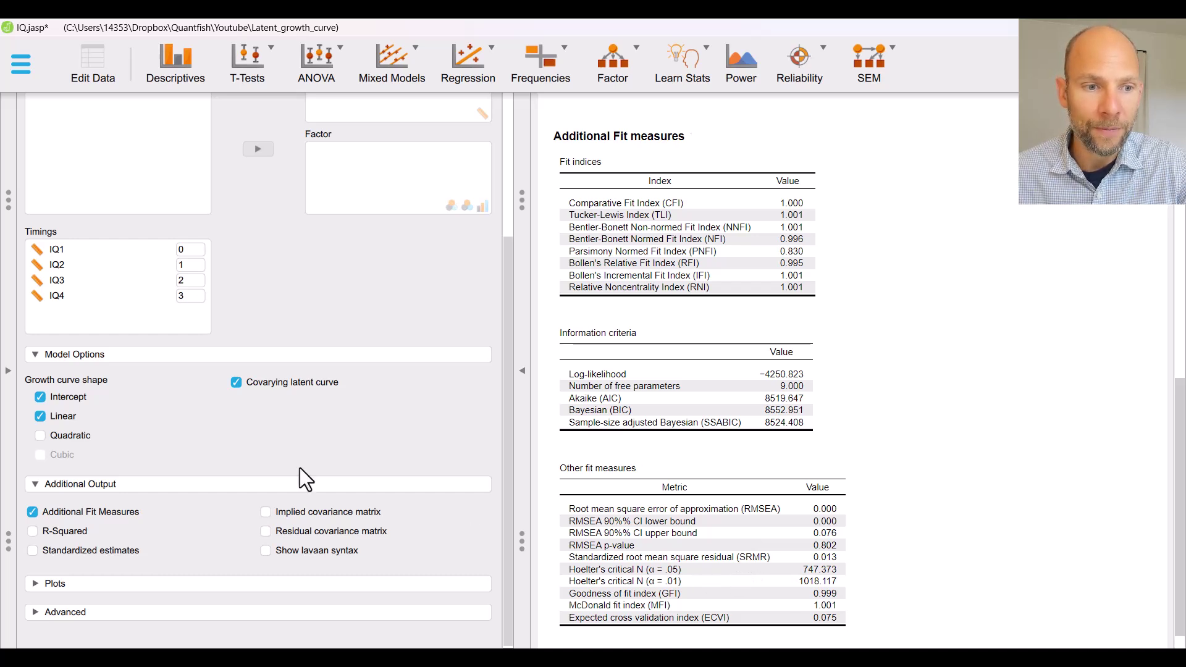
# Add the R-Squared table: IQ1 0.812, IQ2 0.864, IQ3 0.854, IQ4 0.898.
pyautogui.click(30, 534)
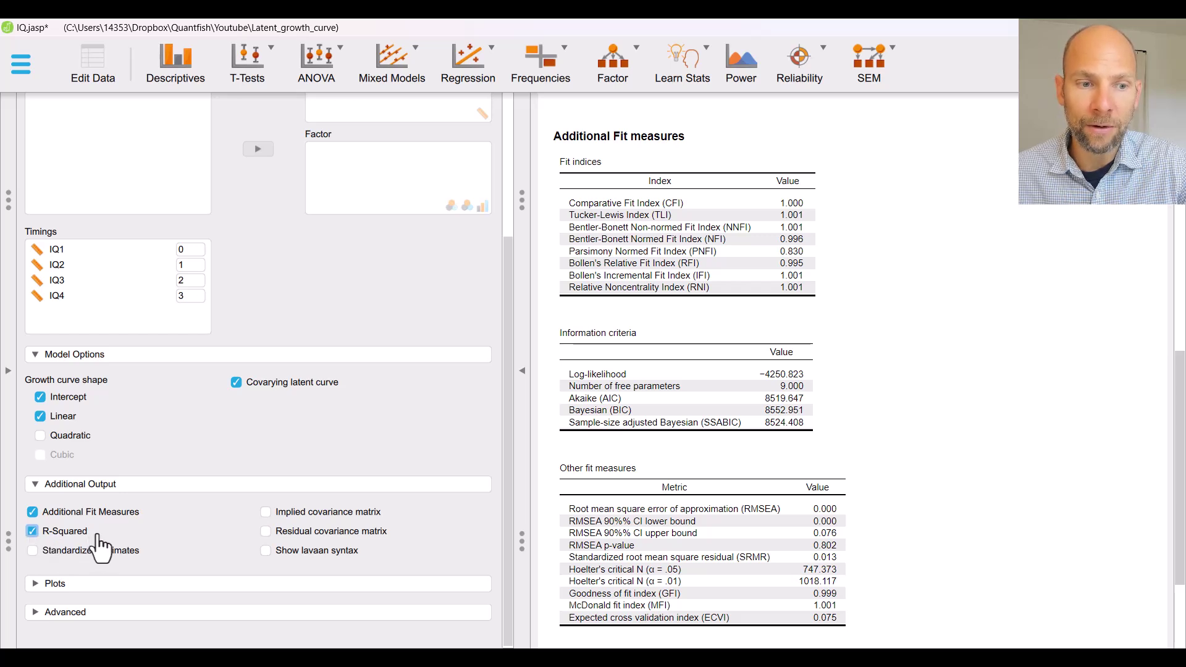
pyautogui.scroll(3, 1022, 342)
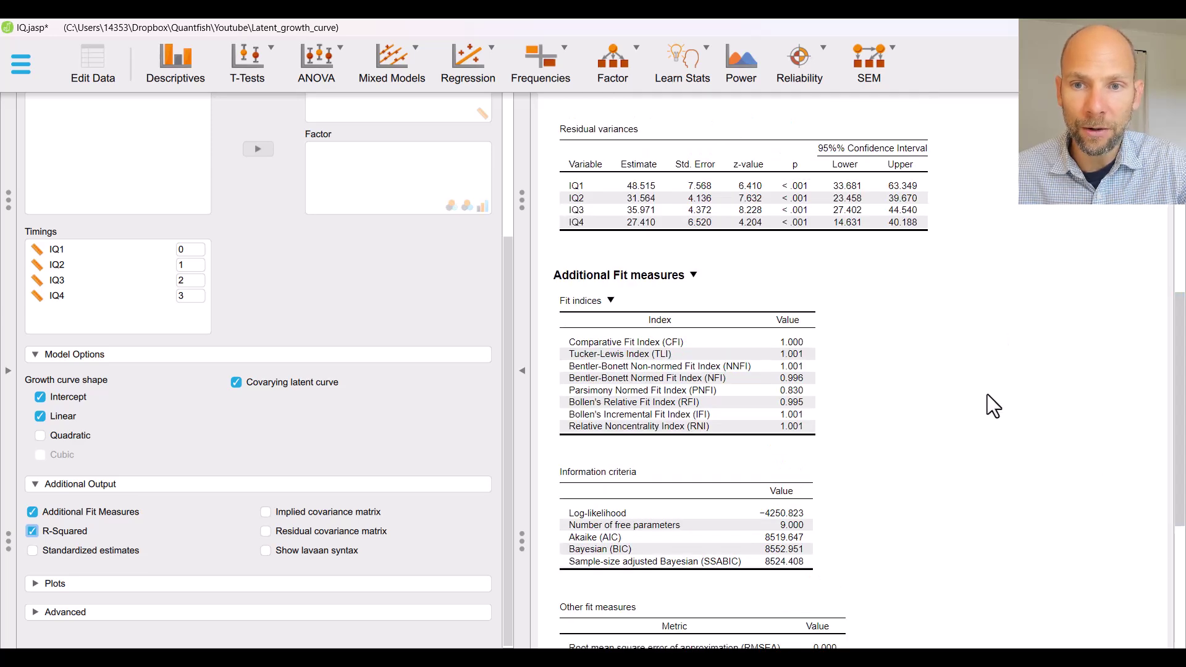
pyautogui.scroll(-4, 994, 395)
pyautogui.scroll(-2, 1002, 399)
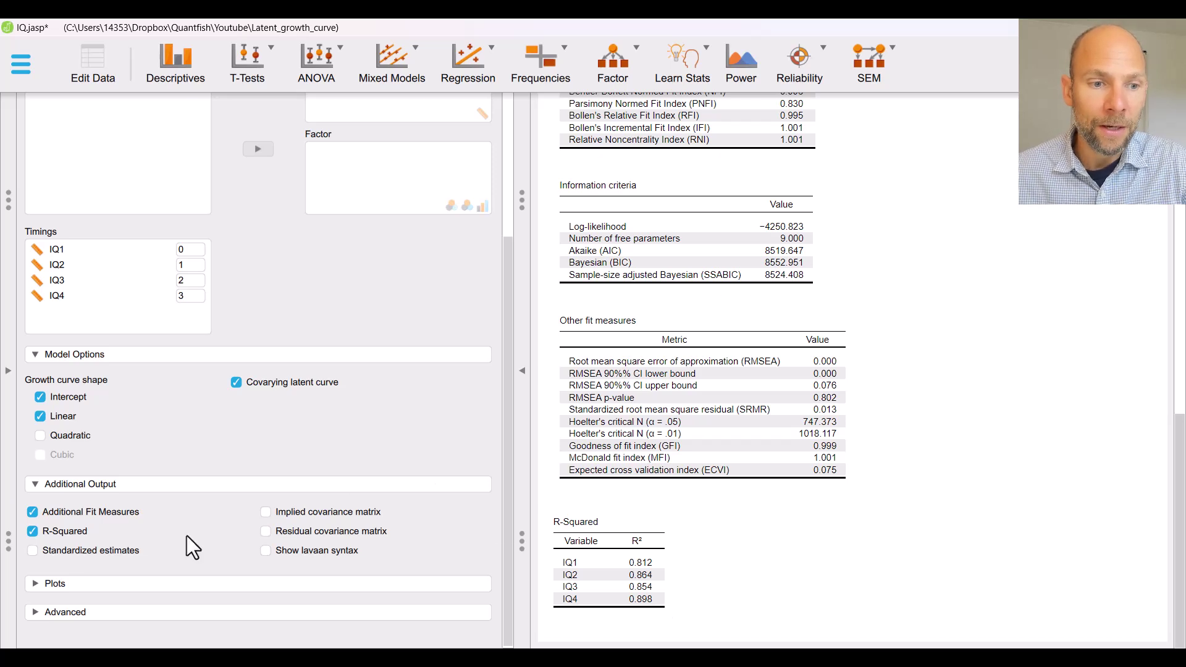
# Add standardized estimate columns (LV, All, No X) to the growth parameter tables.
pyautogui.click(32, 551)
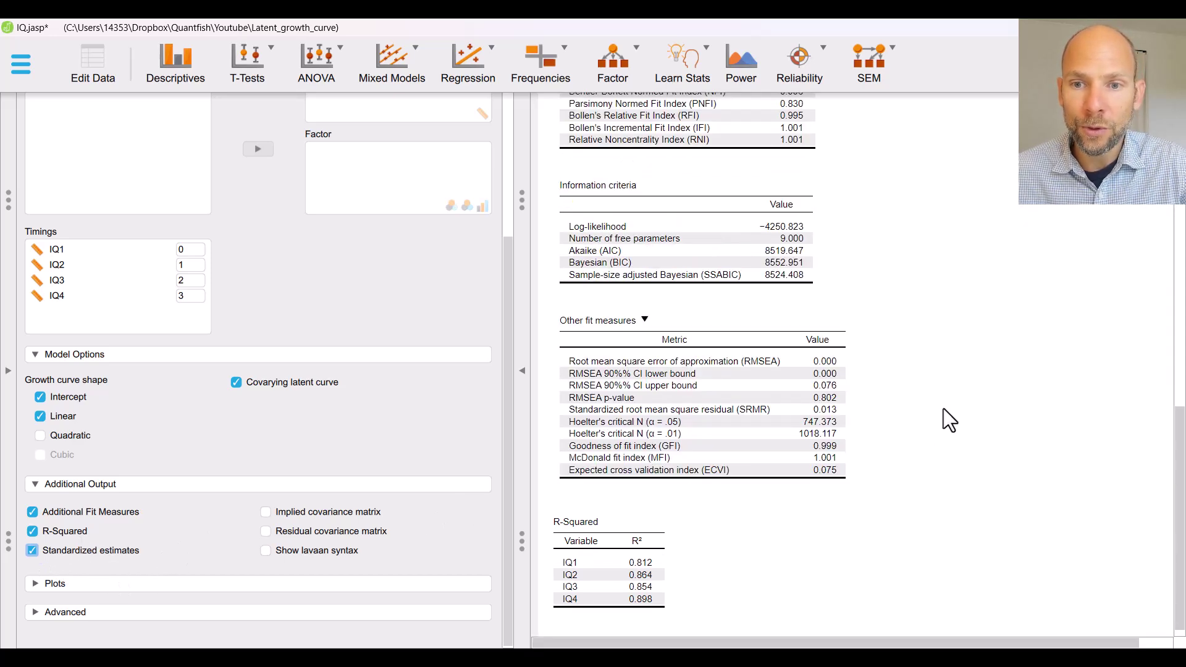
pyautogui.scroll(6, 944, 409)
pyautogui.scroll(5, 943, 409)
pyautogui.scroll(1, 949, 421)
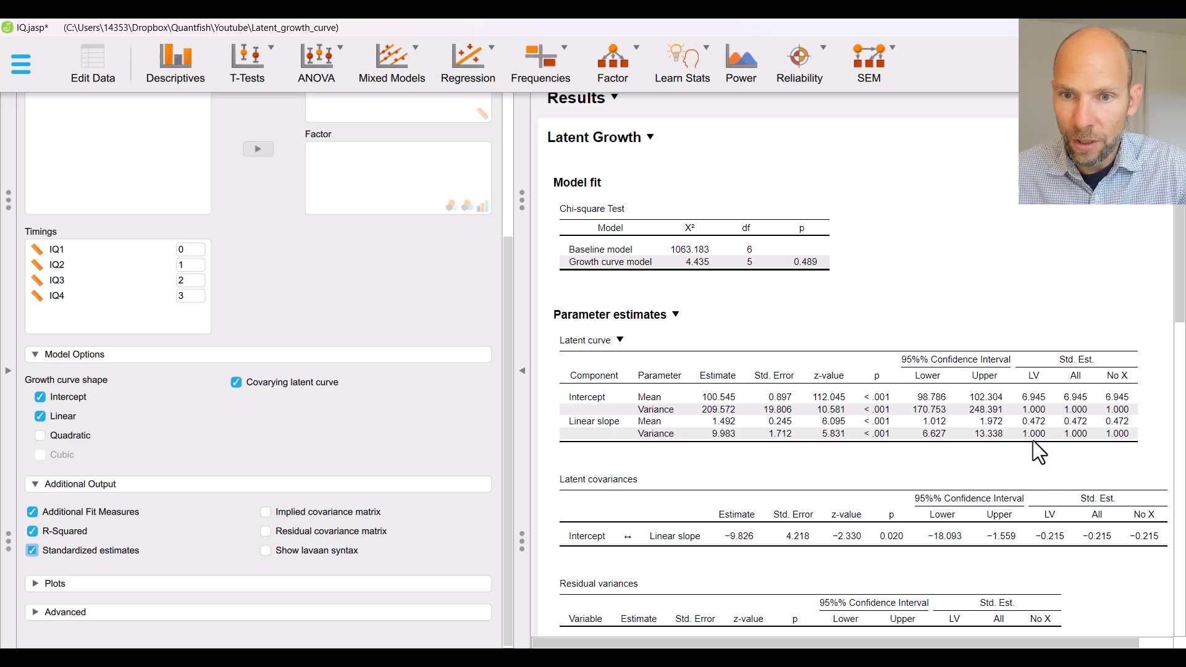
pyautogui.scroll(-4, 1034, 440)
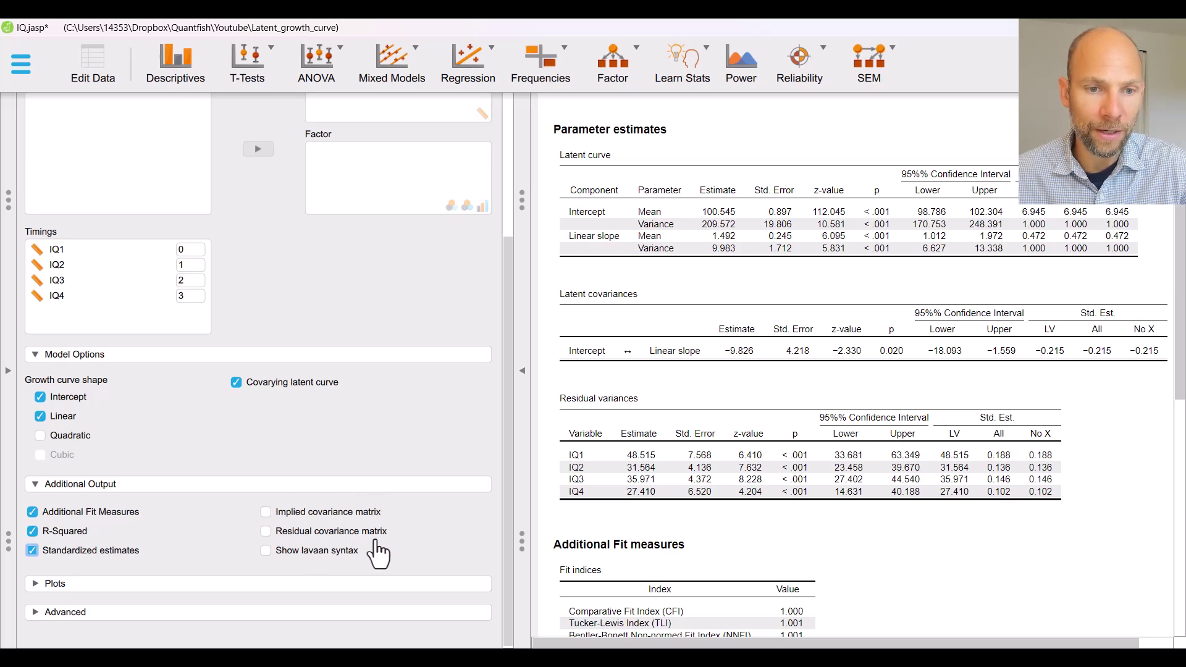
# Display the generated lavaan model syntax at the end of the results.
pyautogui.click(274, 555)
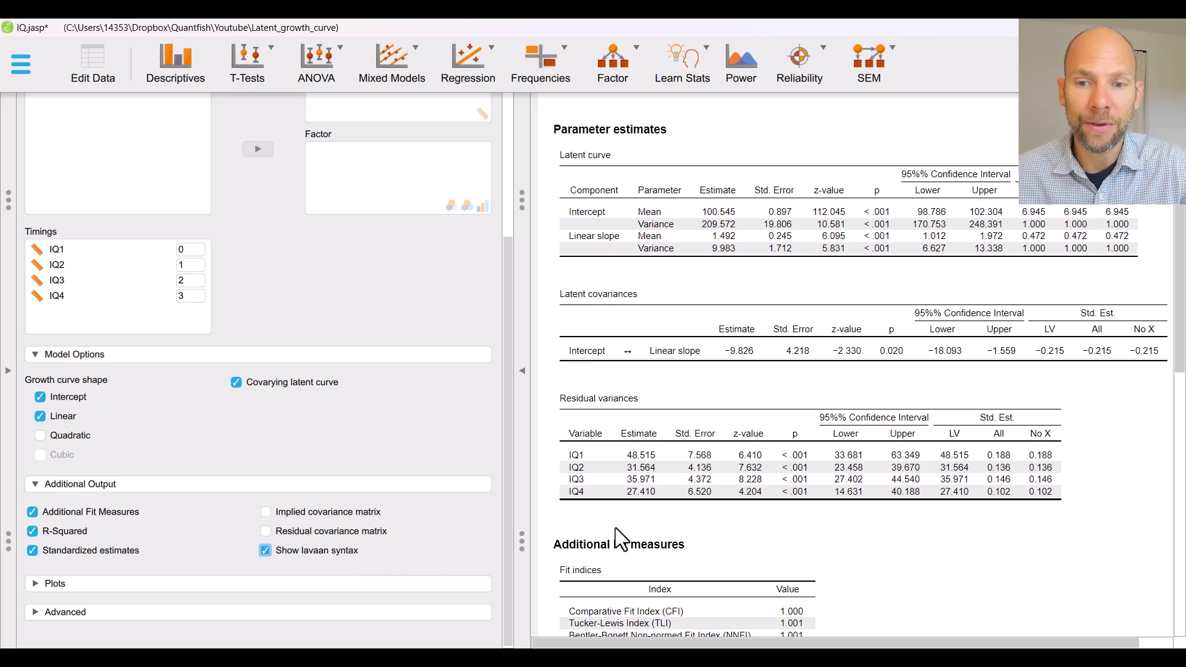
pyautogui.scroll(-10, 703, 503)
pyautogui.scroll(-5, 702, 502)
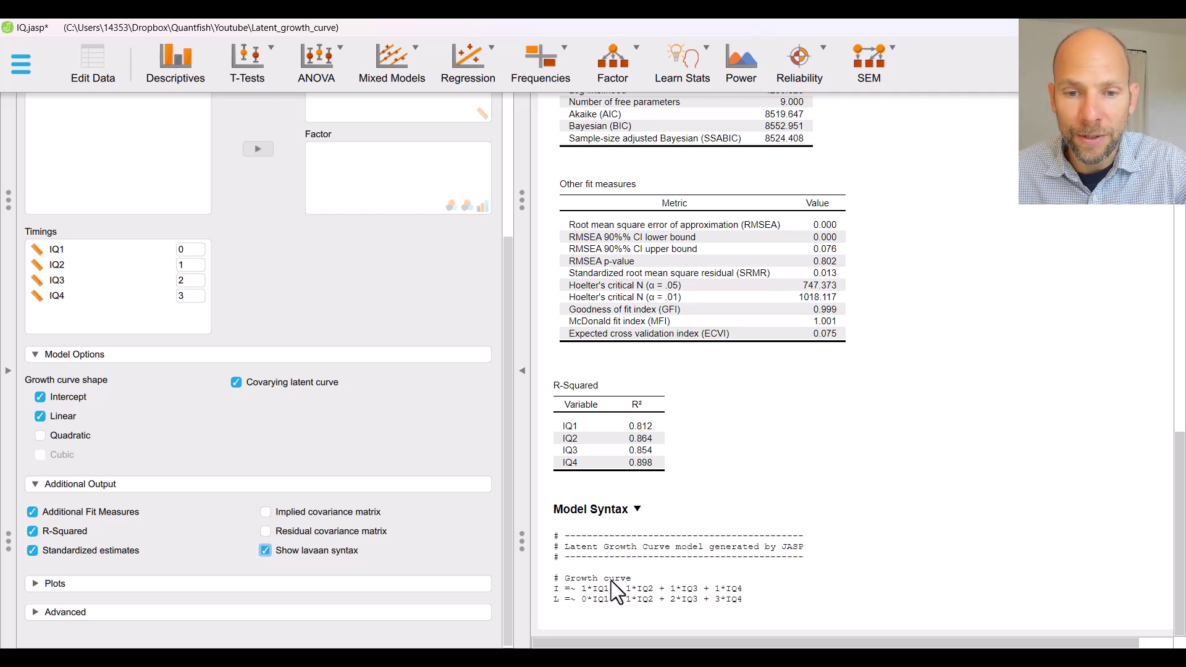
# Open the Model Syntax output's Copy / Add Note menu.
pyautogui.click(639, 511)
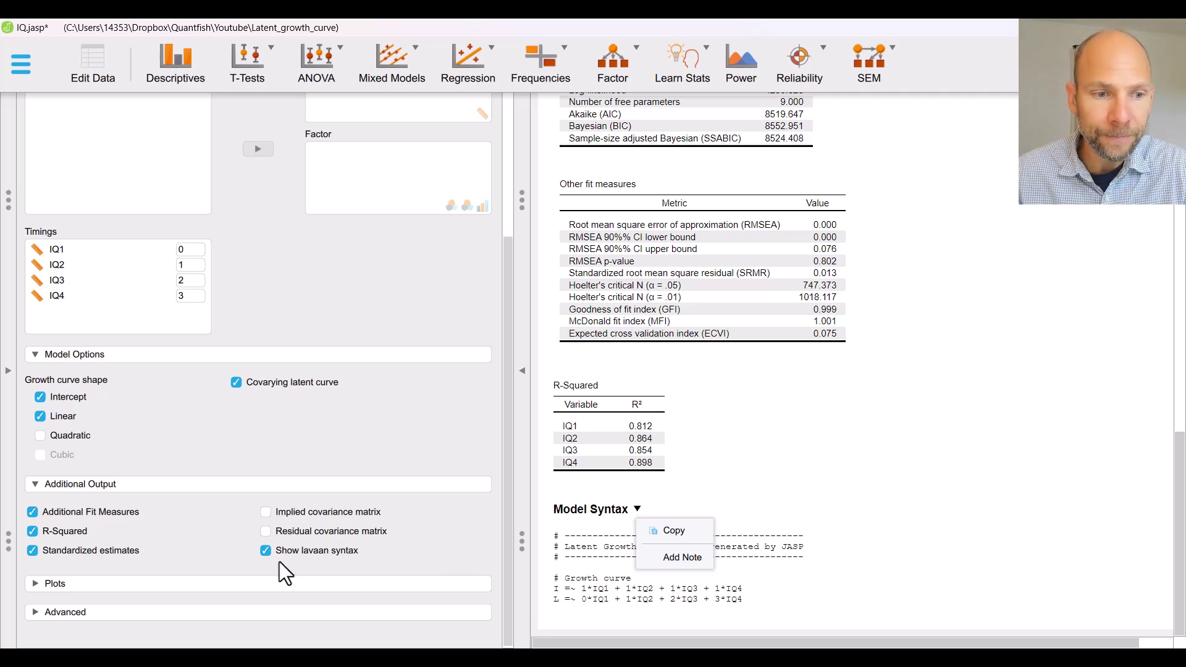
# Add a Curve plot of individual IQ trajectories across time points 0–3 and scroll to it.
pyautogui.click(111, 570)
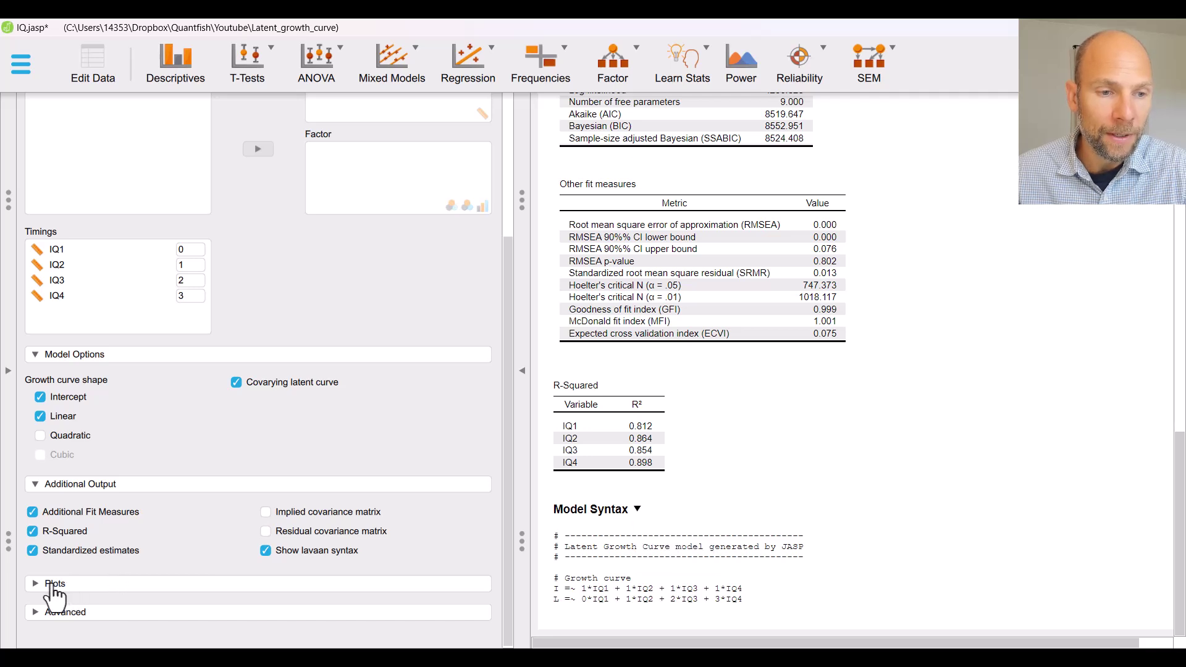
pyautogui.click(51, 585)
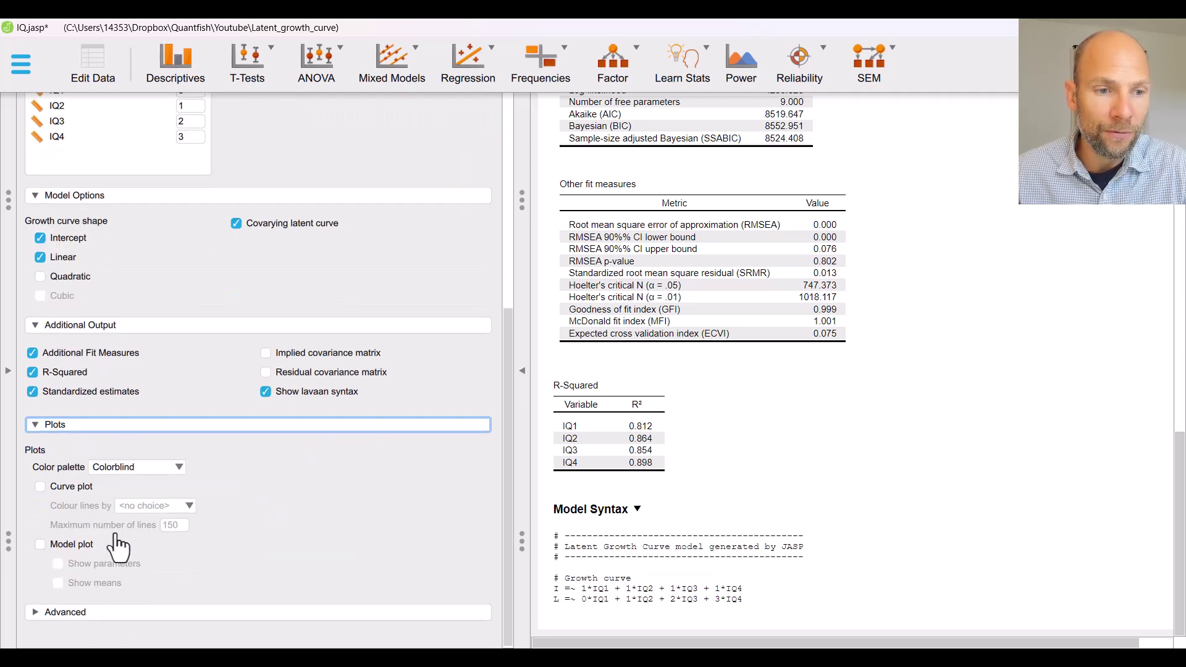
pyautogui.click(39, 486)
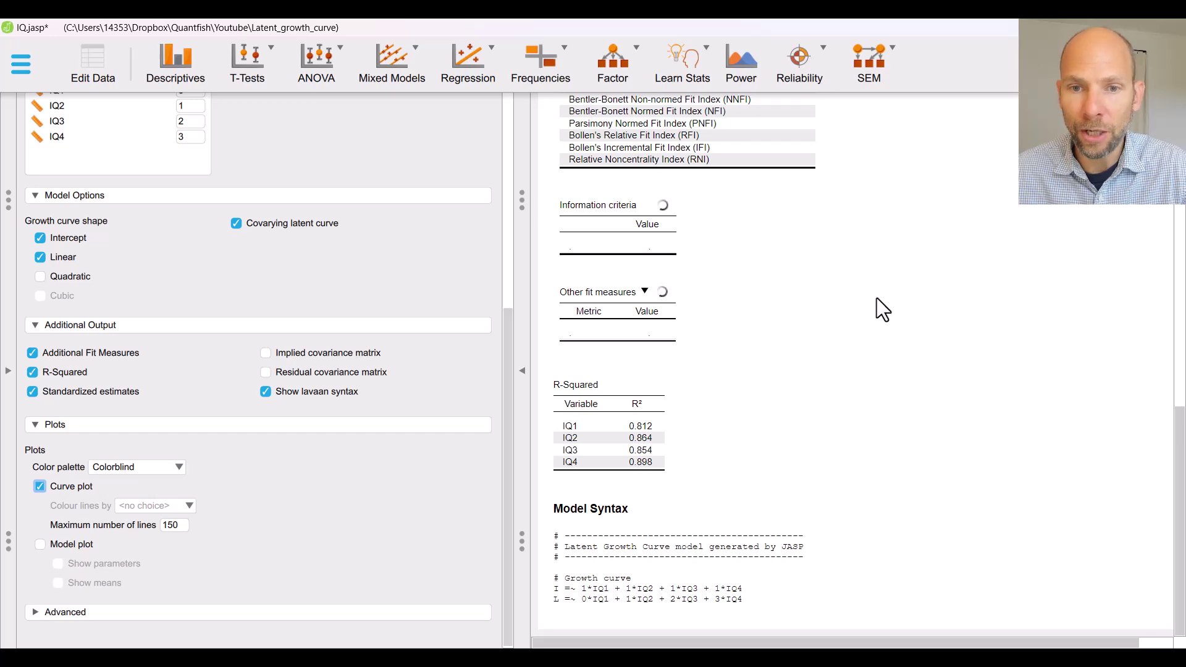
pyautogui.scroll(-5, 896, 350)
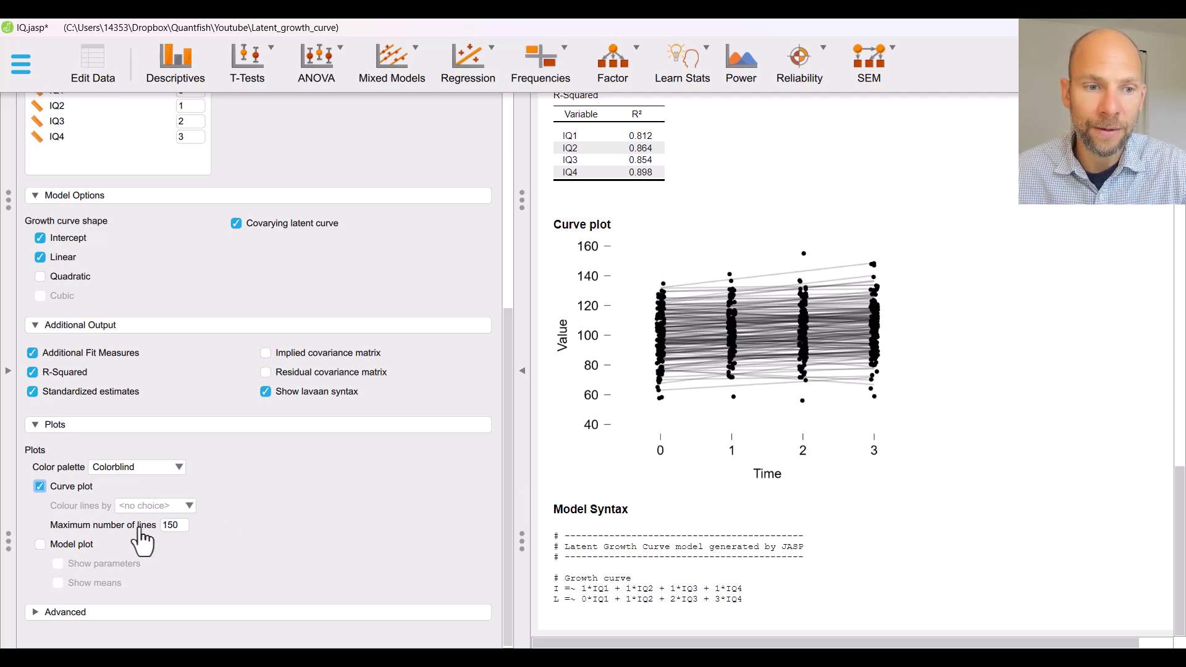
# Limit the Curve plot to a maximum of 20 lines instead of 150.
pyautogui.click(179, 525)
pyautogui.press('BackSpace')
pyautogui.press('BackSpace')
pyautogui.press('BackSpace')
pyautogui.write('20')
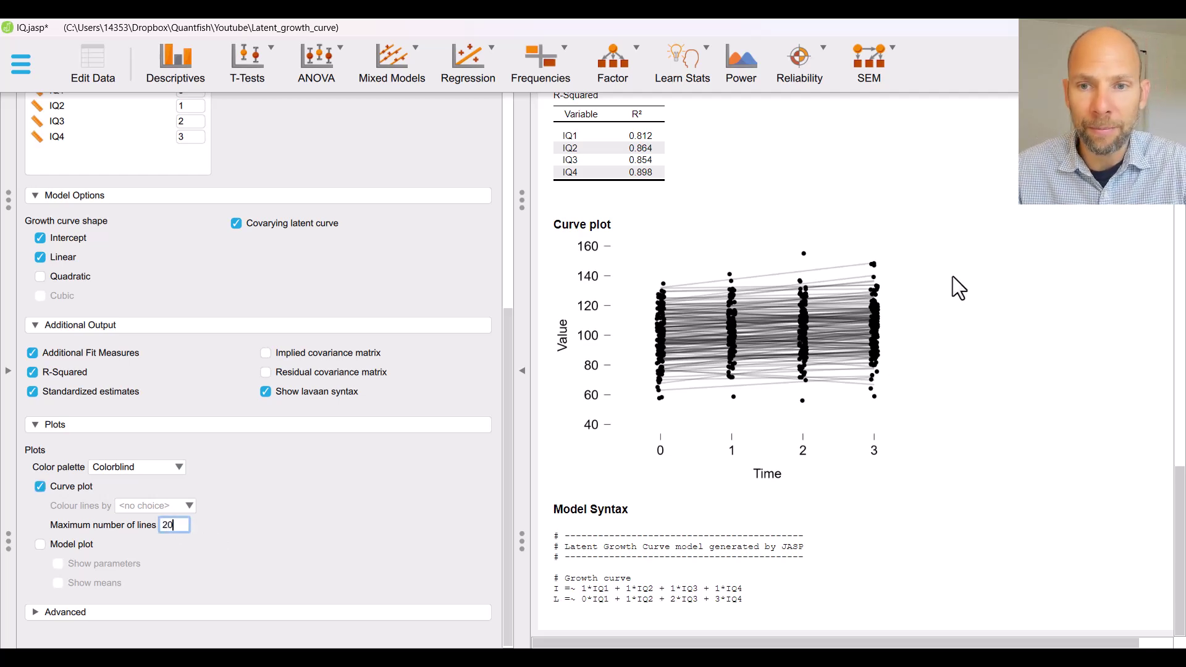
pyautogui.click(966, 233)
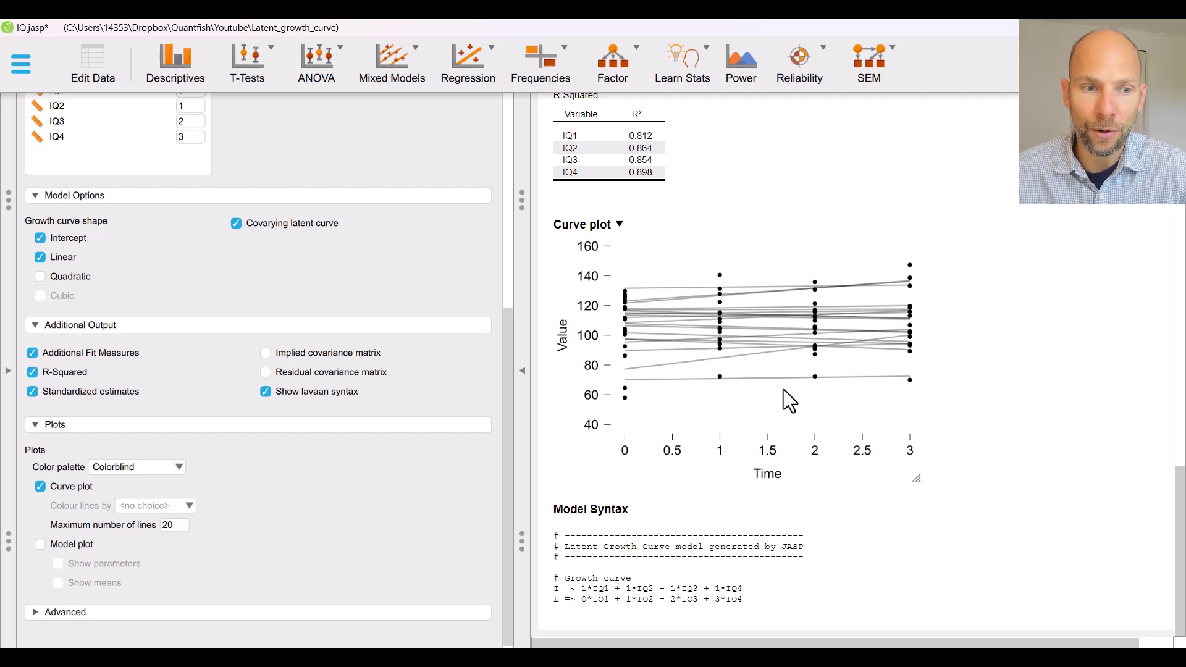
# Add a Model plot path diagram showing parameter estimates, and scroll down to it.
pyautogui.click(41, 546)
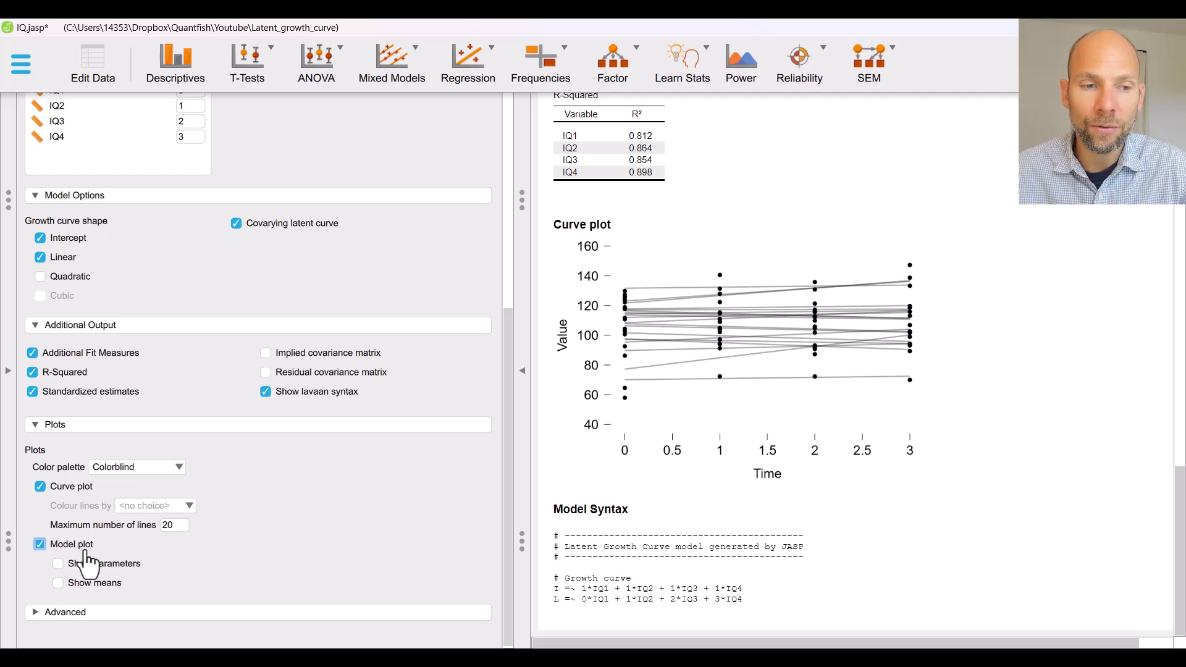
pyautogui.click(57, 564)
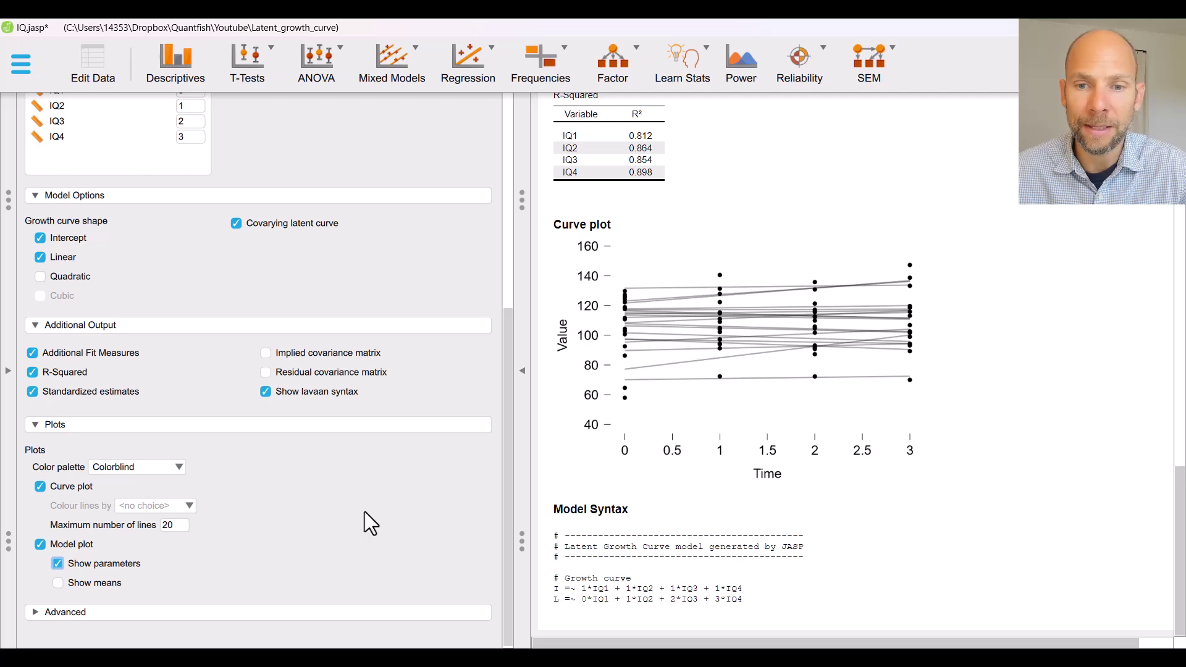
pyautogui.scroll(-5, 976, 278)
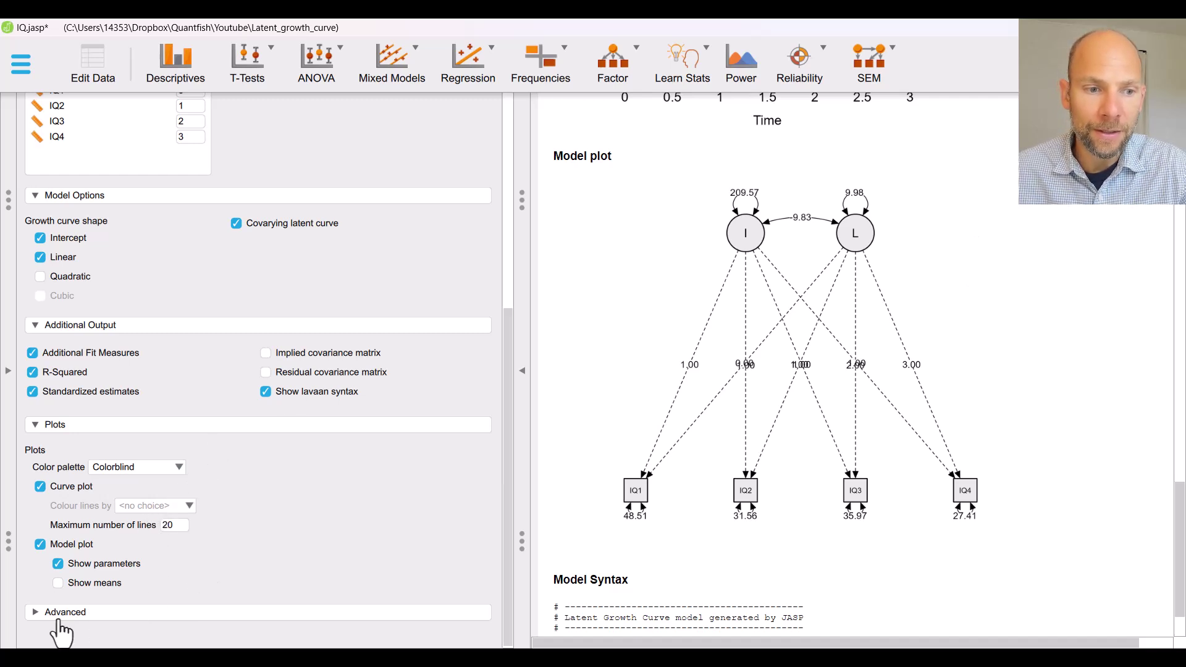
# Expand the Advanced options to review emulation, missing values, error calculation and estimator defaults.
pyautogui.click(83, 613)
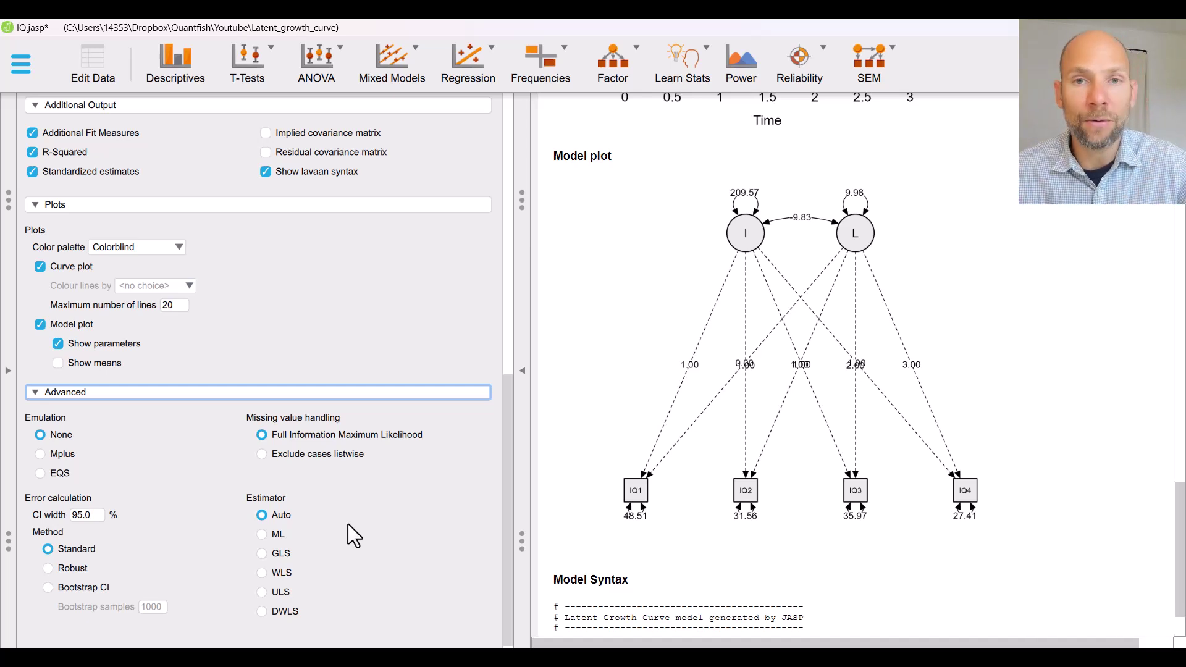
# Scroll back up and open the Residual variances table's menu with Copy, Copy LaTeX and Add Note.
pyautogui.scroll(12, 625, 309)
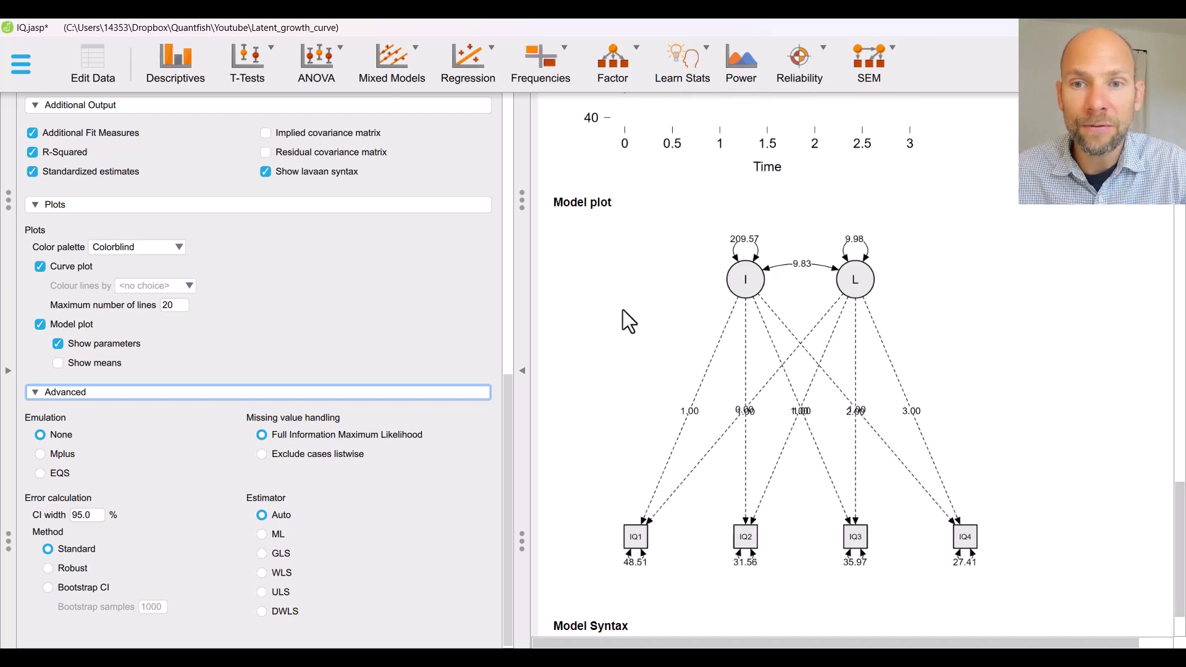
pyautogui.scroll(6, 633, 315)
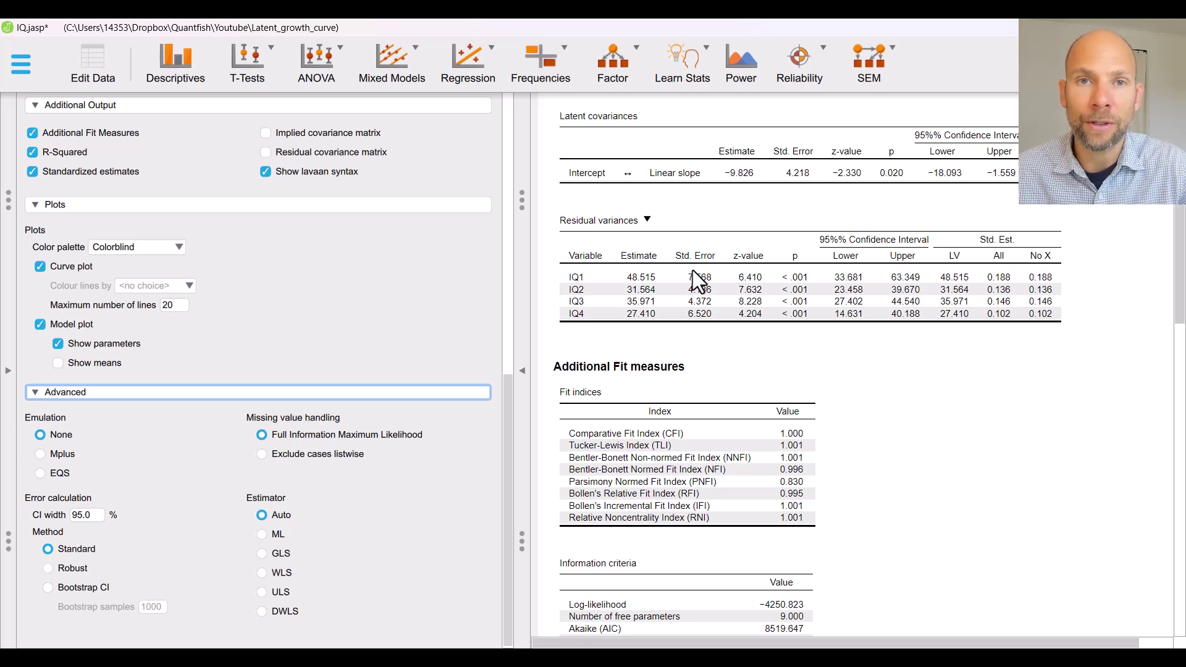
pyautogui.click(647, 220)
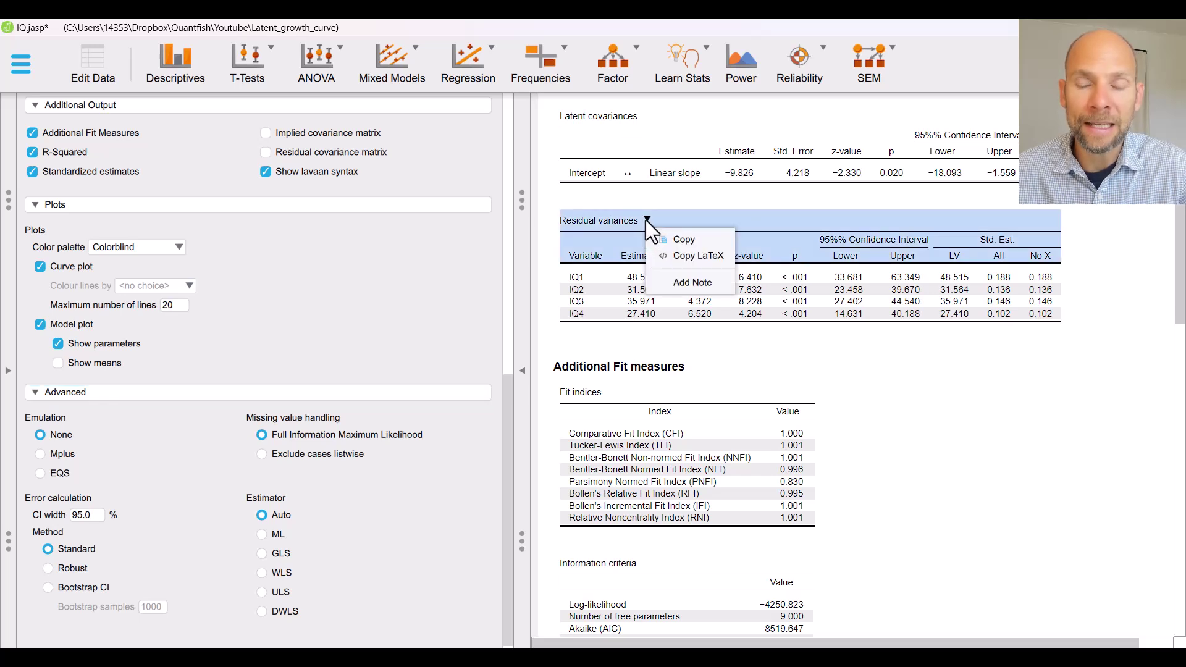